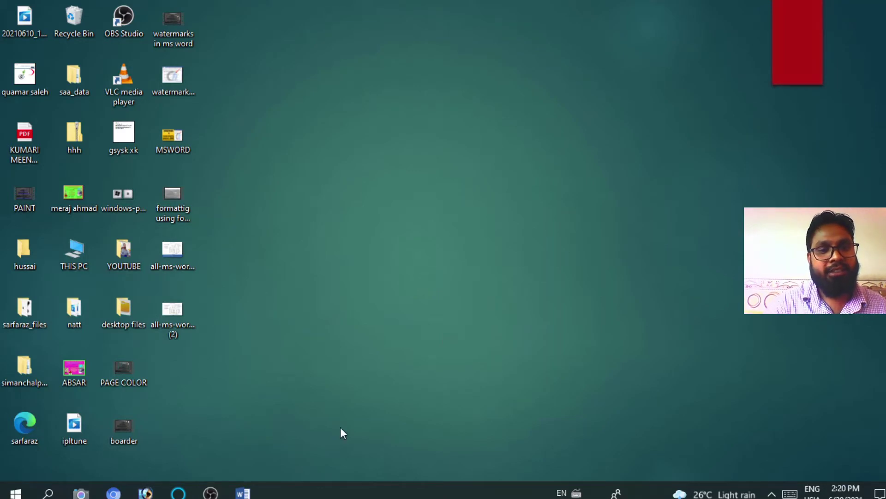
Open Document1 with the screenshot instructions from the Word taskbar preview
left_click(242, 492)
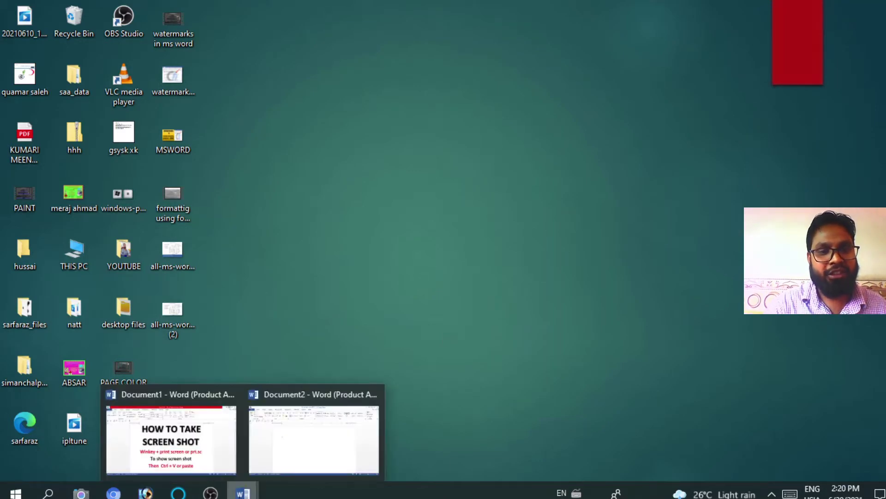
left_click(204, 458)
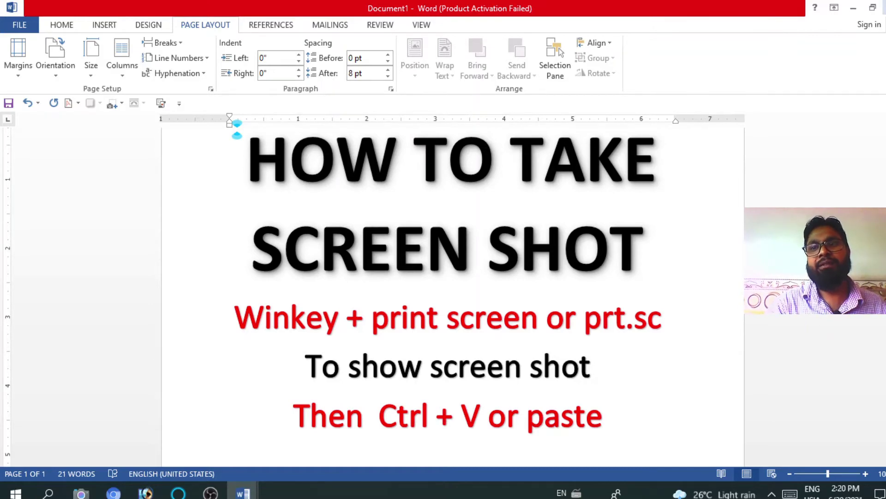
scroll(703, 222, "down", 1)
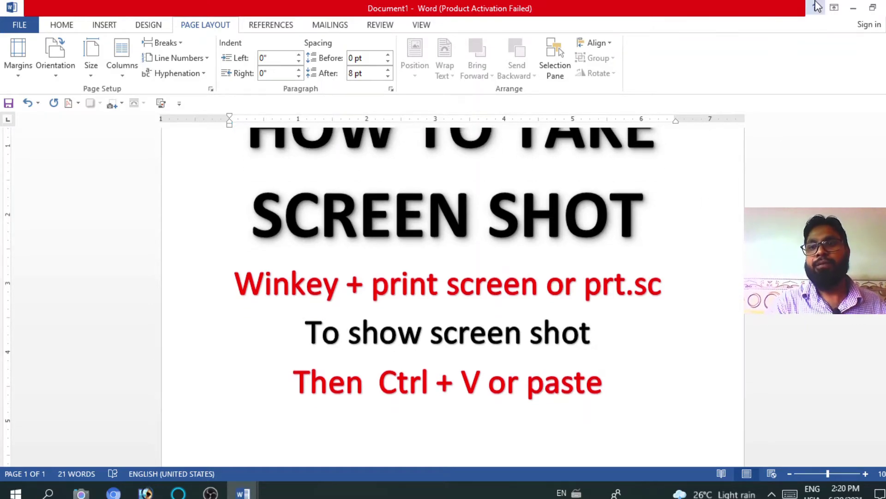
Minimize Word to reveal the full Windows desktop
left_click(853, 7)
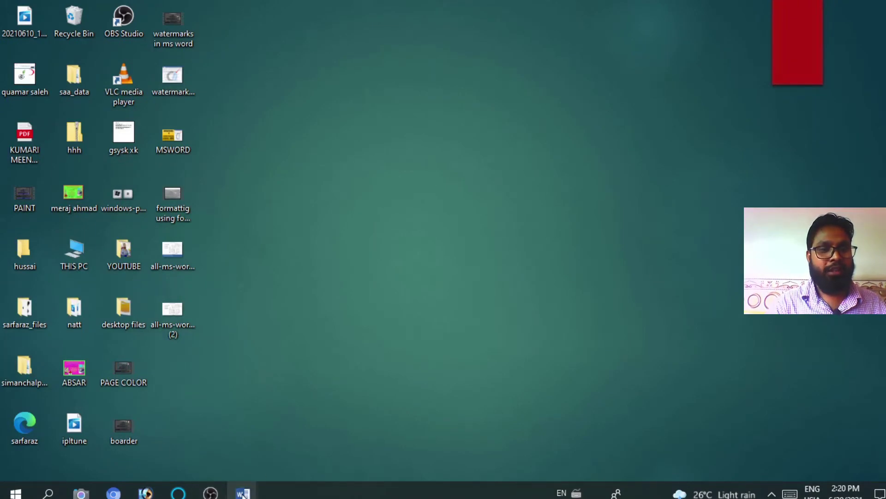
Switch to blank Document2 and paste the desktop screenshot with Ctrl+V
mouse_move(242, 493)
left_click(283, 446)
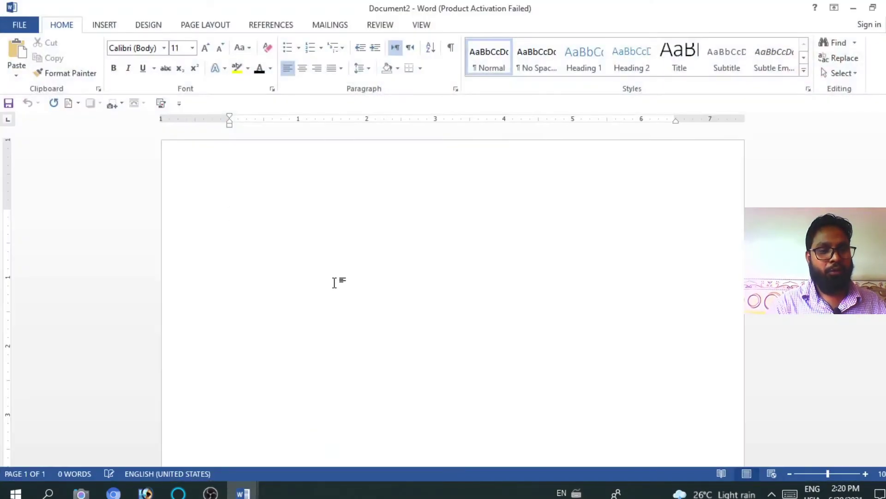
key("ctrl+v")
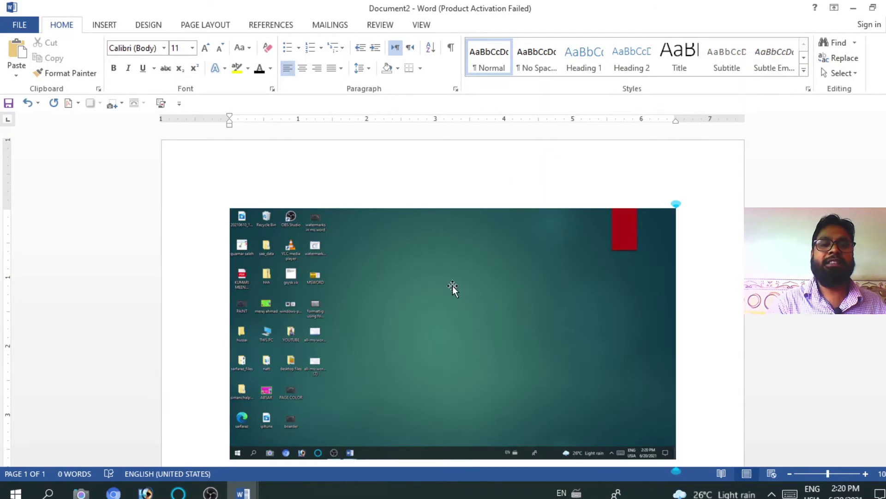
scroll(443, 281, "down", 1)
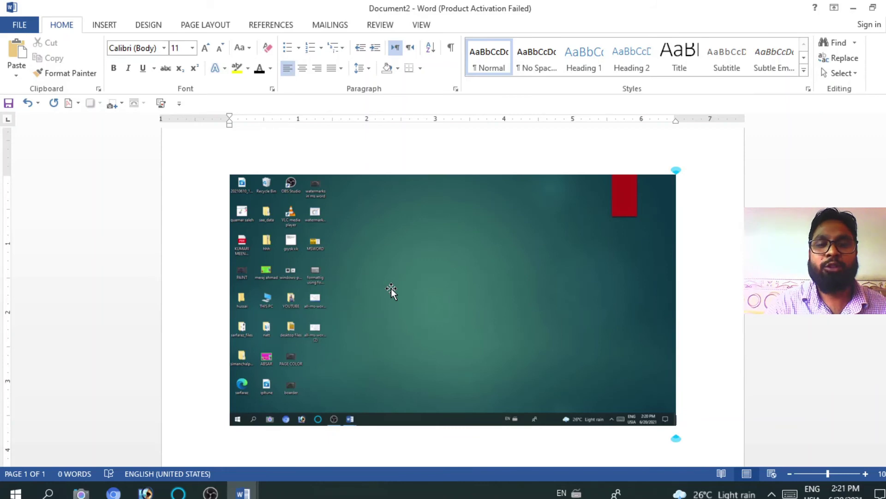
Show OBS, minimize it to view Document2, then restore OBS to the front
left_click(211, 493)
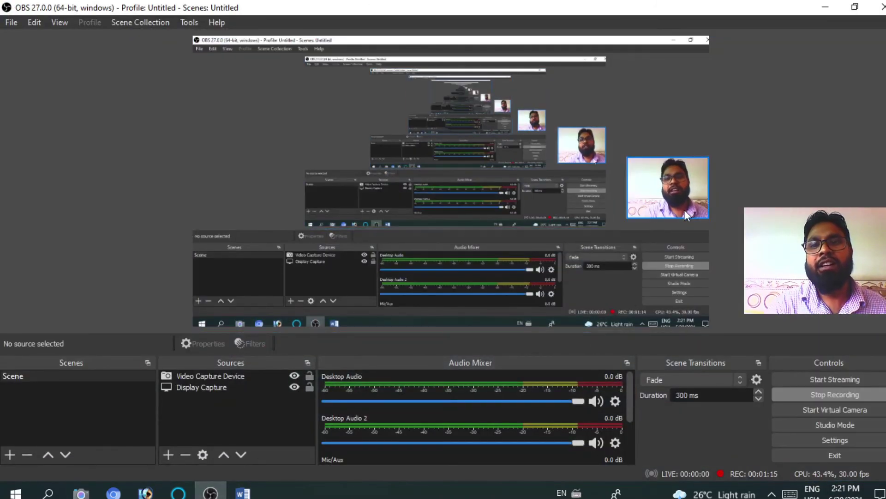
left_click(824, 7)
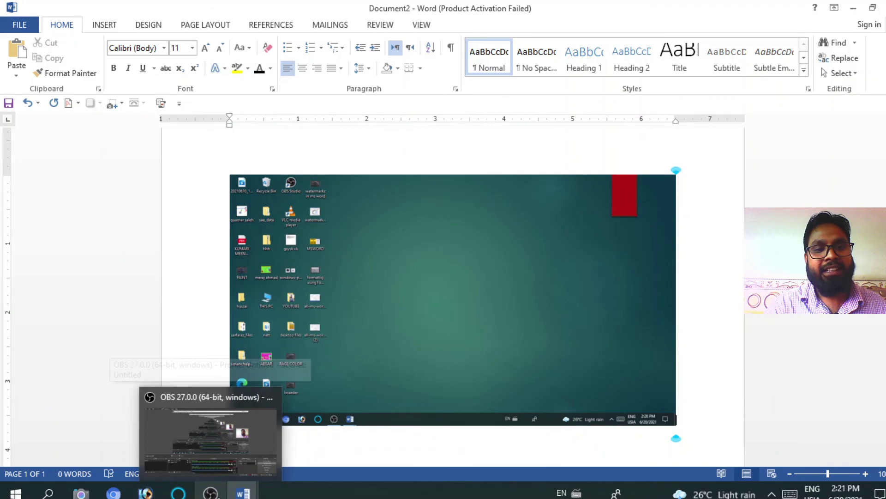
left_click(210, 492)
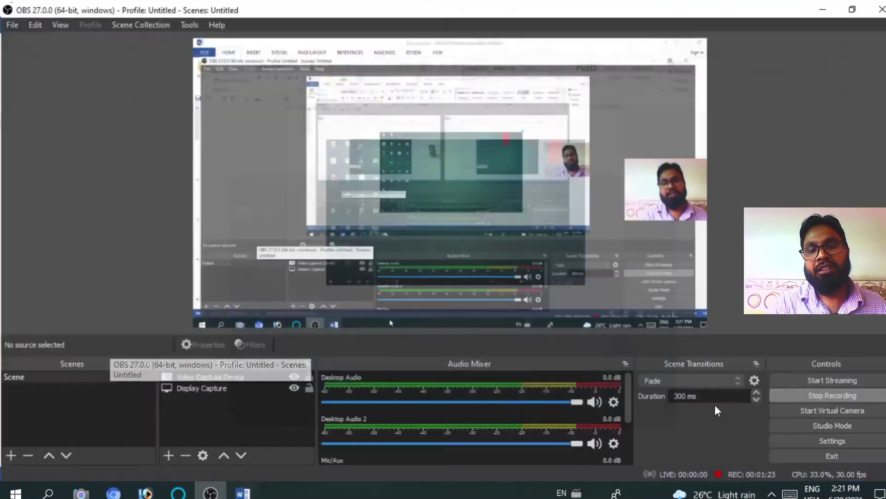